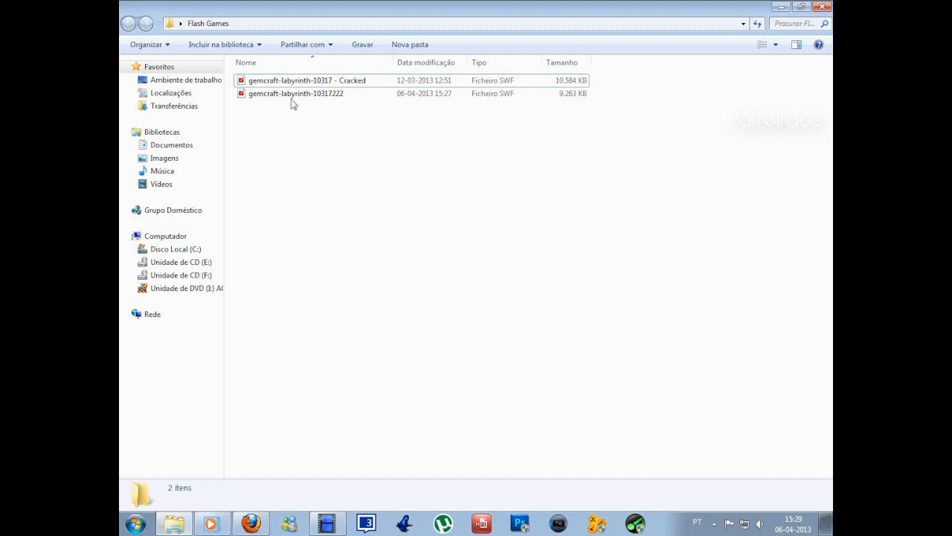
Launch 'gemcraft-labyrinth-10317 - Cracked' from the Flash Games folder in Flash Player
double_click(305, 80)
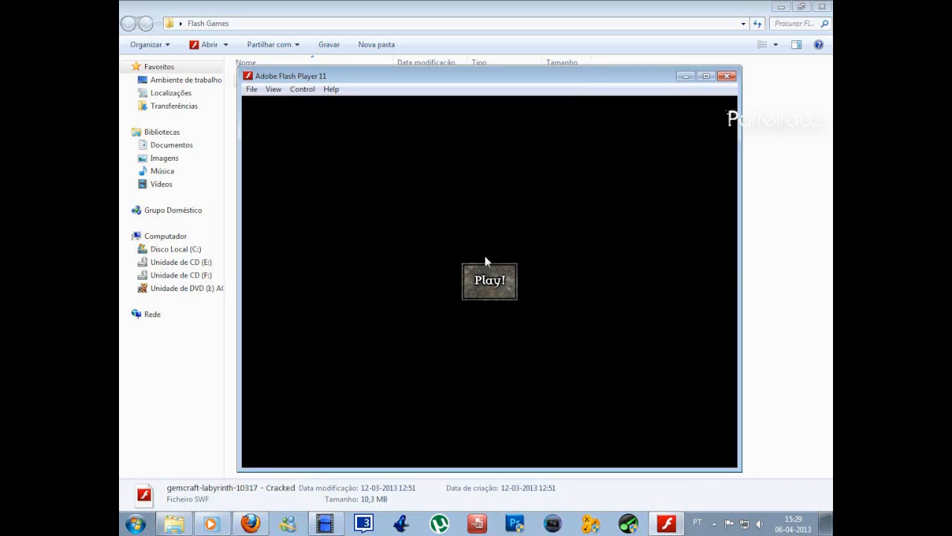
Start GemCraft Labyrinth through Play! and Start Game to the Select Game Slot screen
click(480, 269)
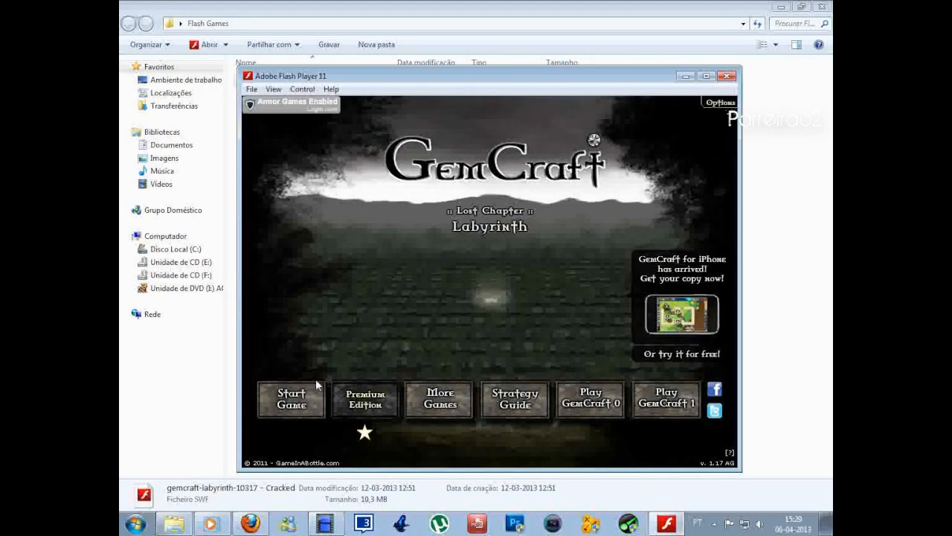
click(291, 398)
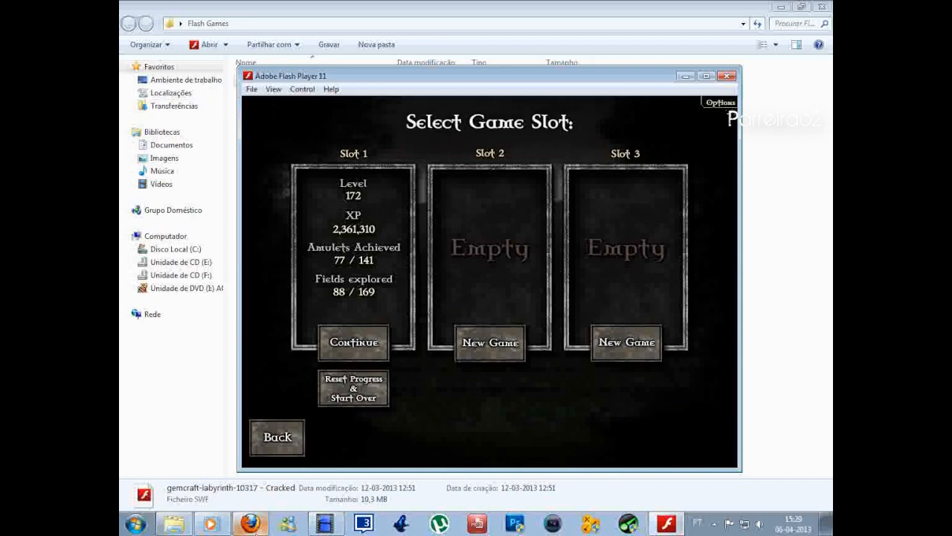
Check the File2HD page in Firefox, then move and close the Flash Player game window
click(250, 523)
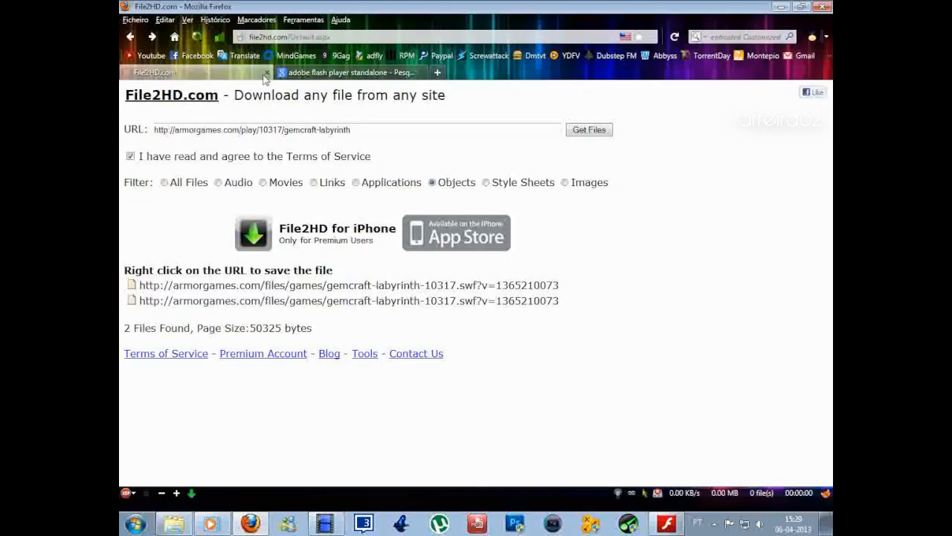
key(ctrl+Tab)
key(ctrl+Tab)
key(ctrl+Tab)
key(ctrl+Tab)
click(780, 7)
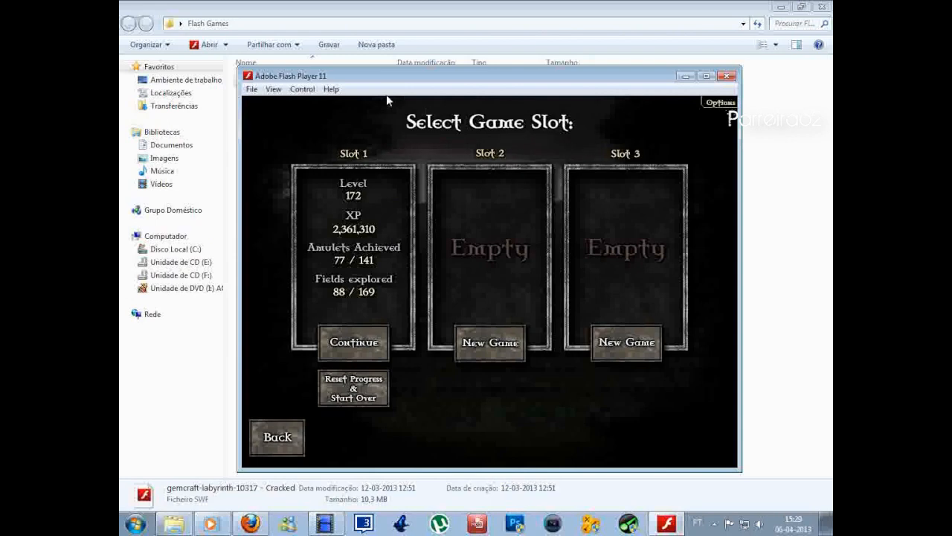
mouse_move(359, 78)
mouse_down()
mouse_move(428, 123)
mouse_move(389, 105)
mouse_up()
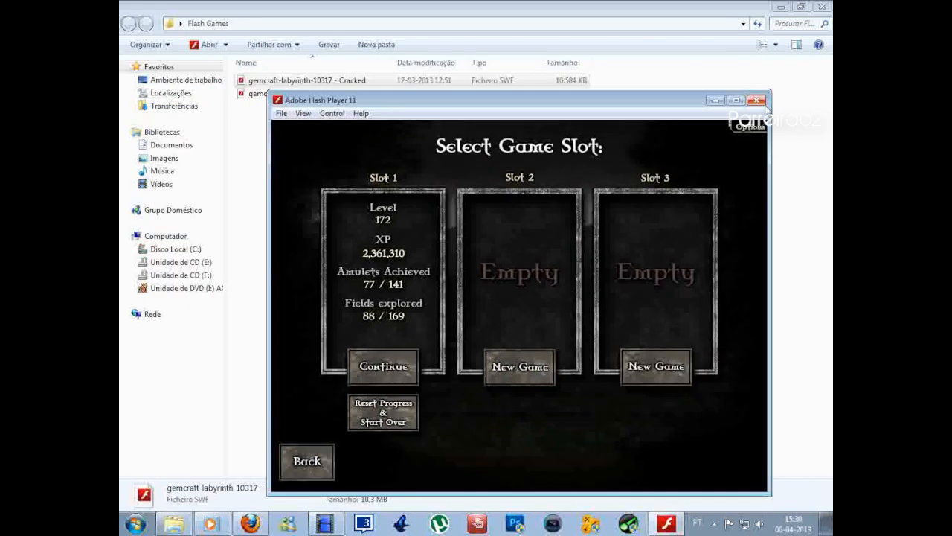
click(756, 100)
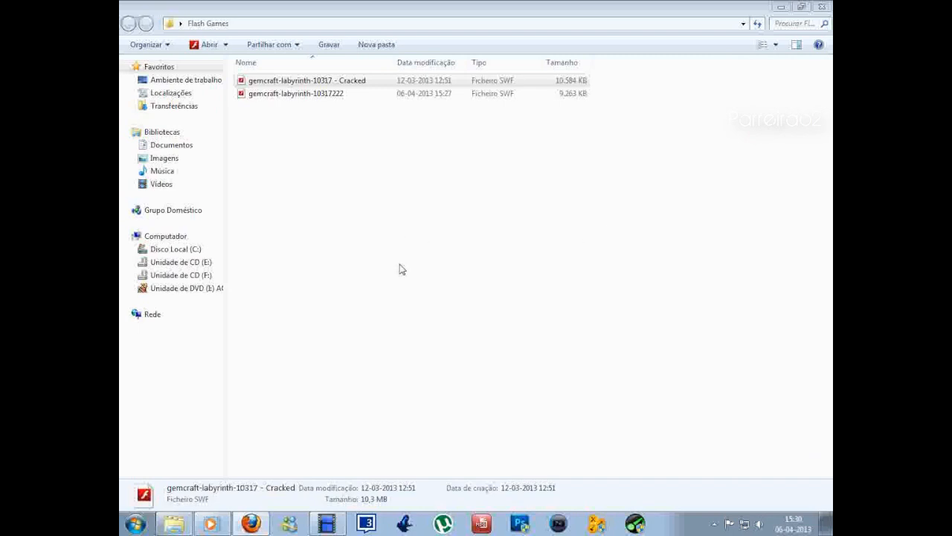
Replace the File2HD URL field with the armorgames GemCraft Labyrinth address from history
click(250, 524)
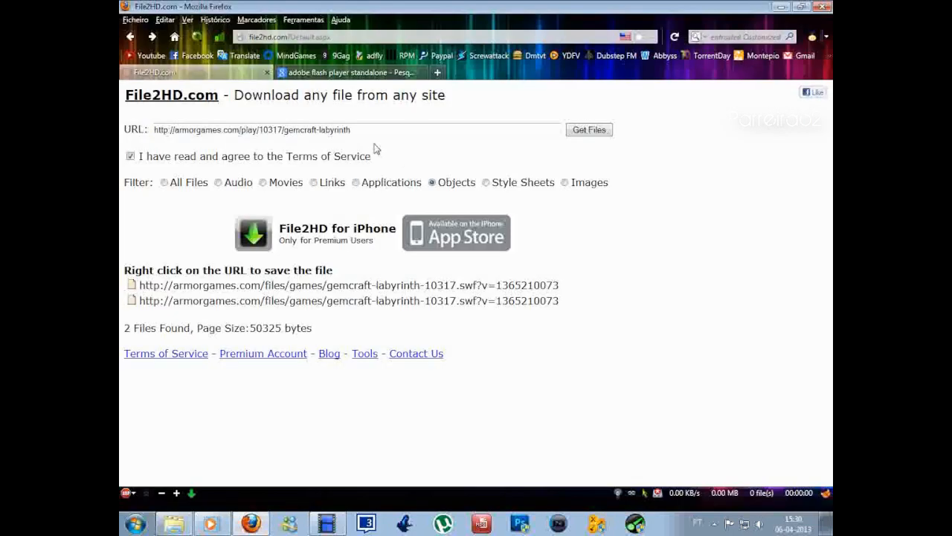
triple_click(250, 130)
key(BackSpace)
click(250, 130)
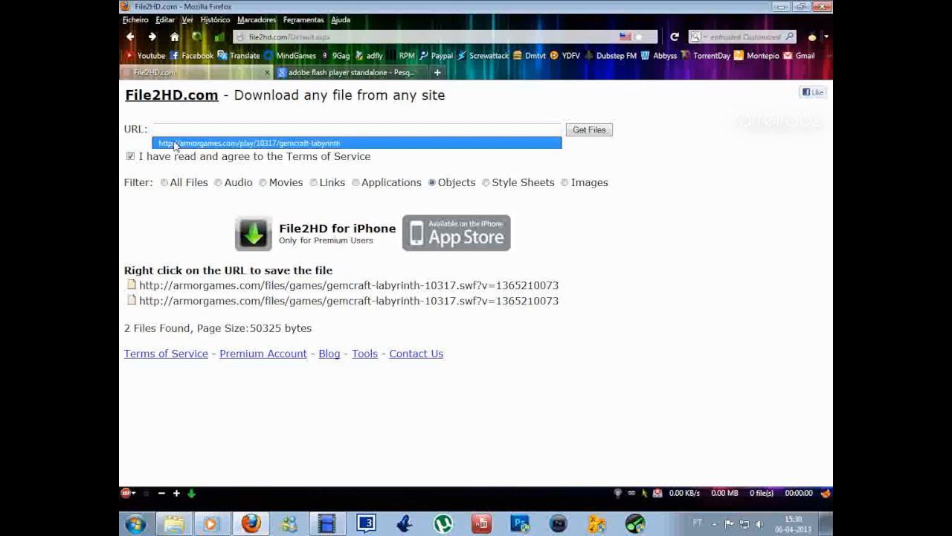
click(175, 143)
drag(349, 130, 285, 130)
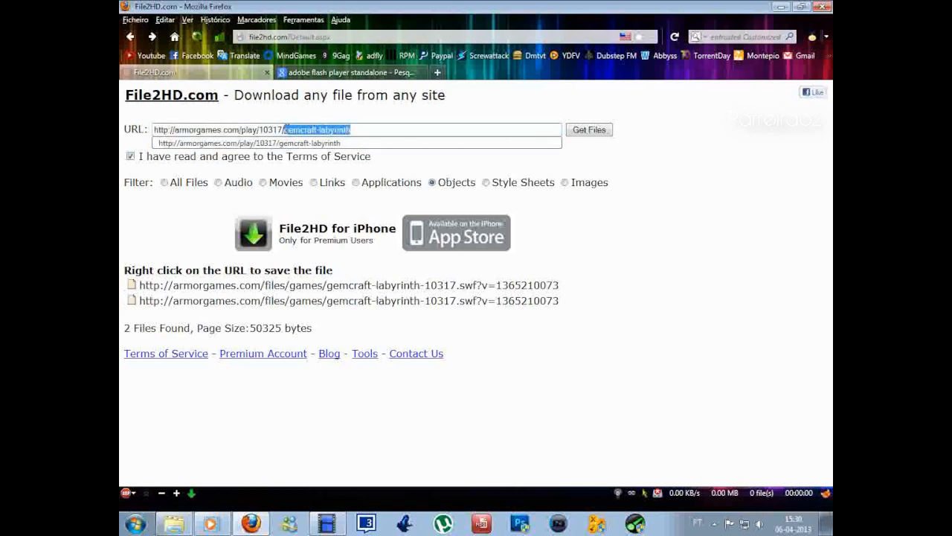
click(400, 128)
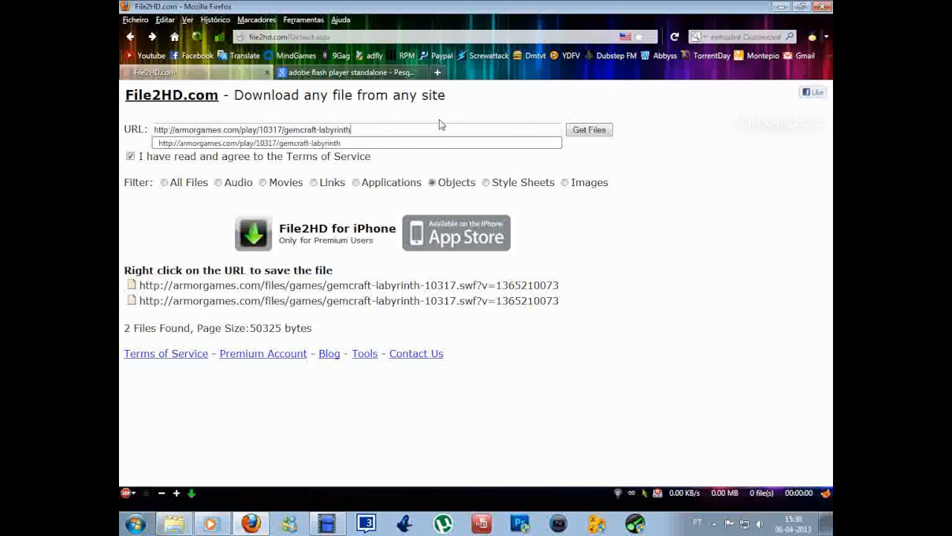
click(132, 163)
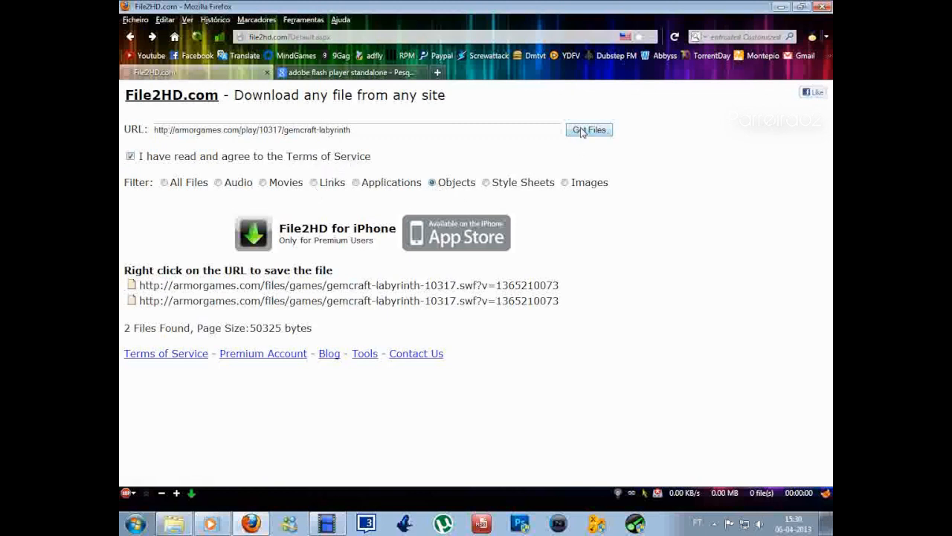
Reload and go back, then refill the URL field with the armorgames address from history
click(674, 36)
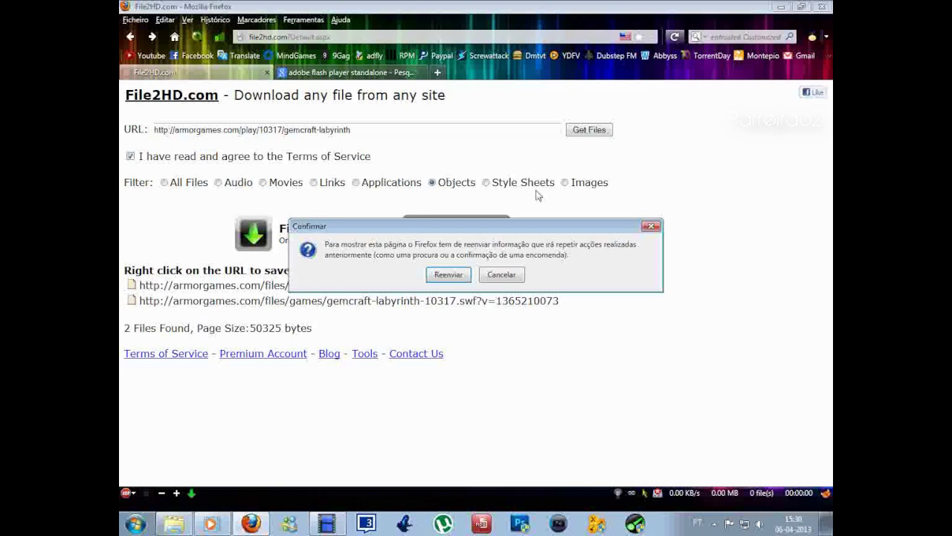
click(448, 274)
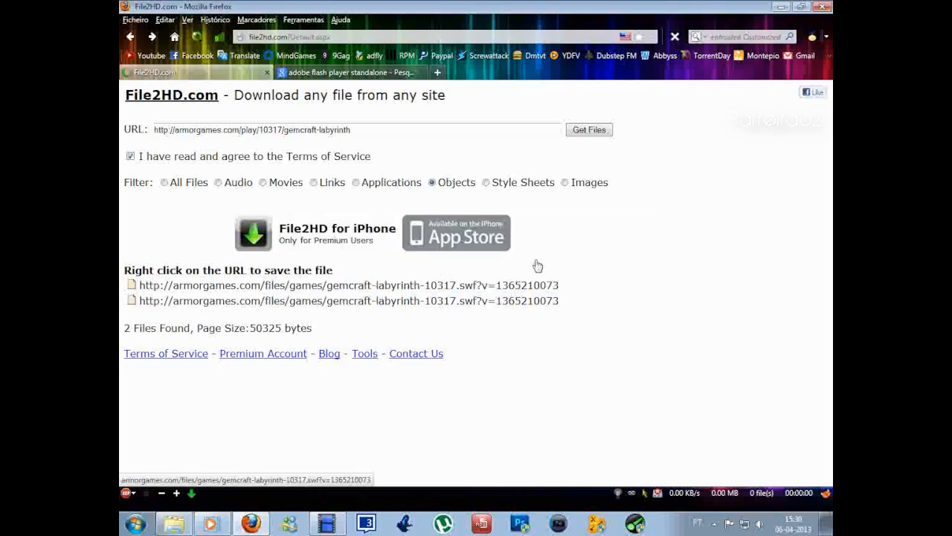
click(131, 37)
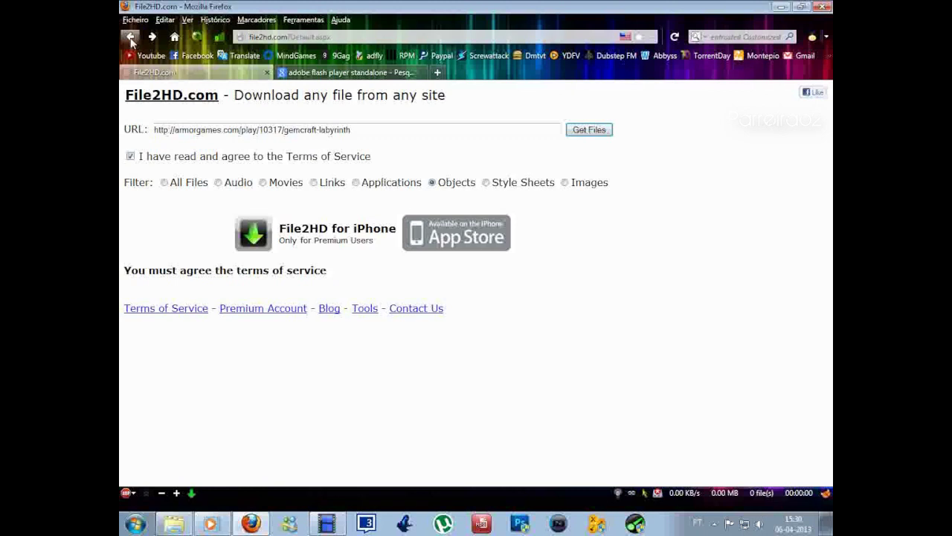
double_click(375, 128)
key(ctrl+a)
key(Delete)
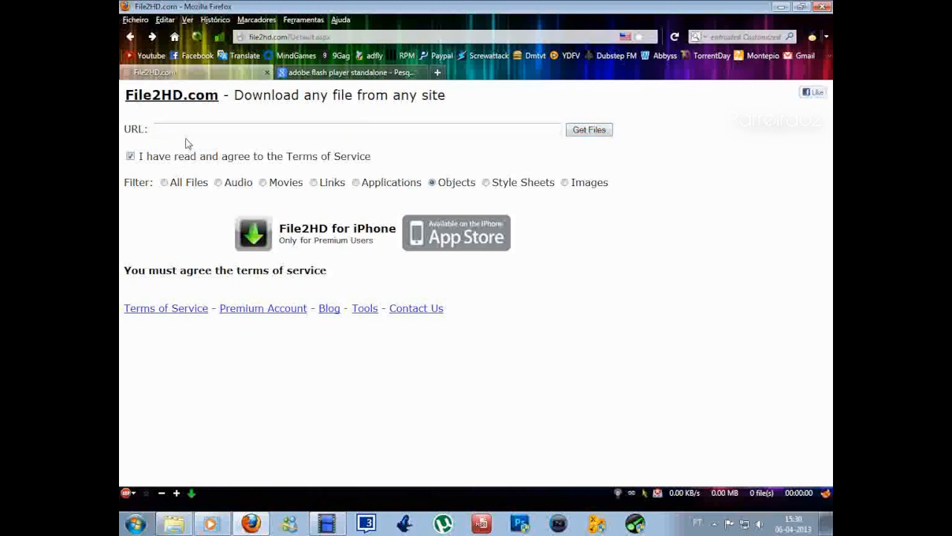
click(187, 132)
click(189, 142)
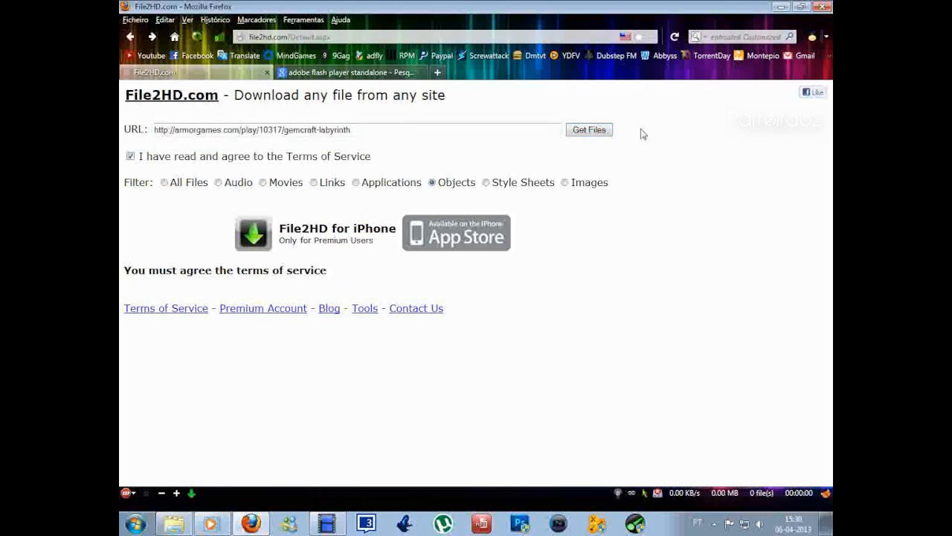
Accept the Terms of Service and fetch the embedded files with Get Files
click(130, 157)
click(599, 131)
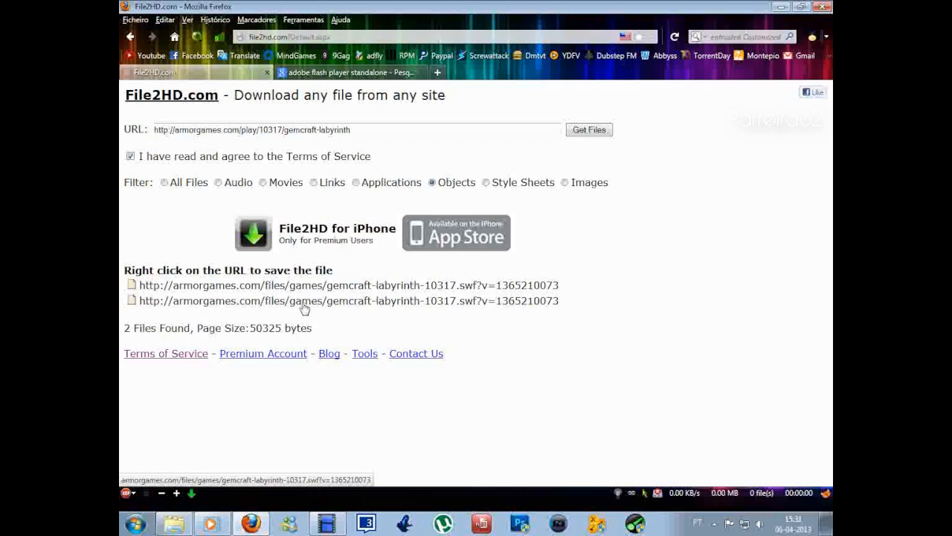
Save the second gemcraft-labyrinth-10317.swf link to the Flash Games folder as TROLOLOL.swf
right_click(304, 303)
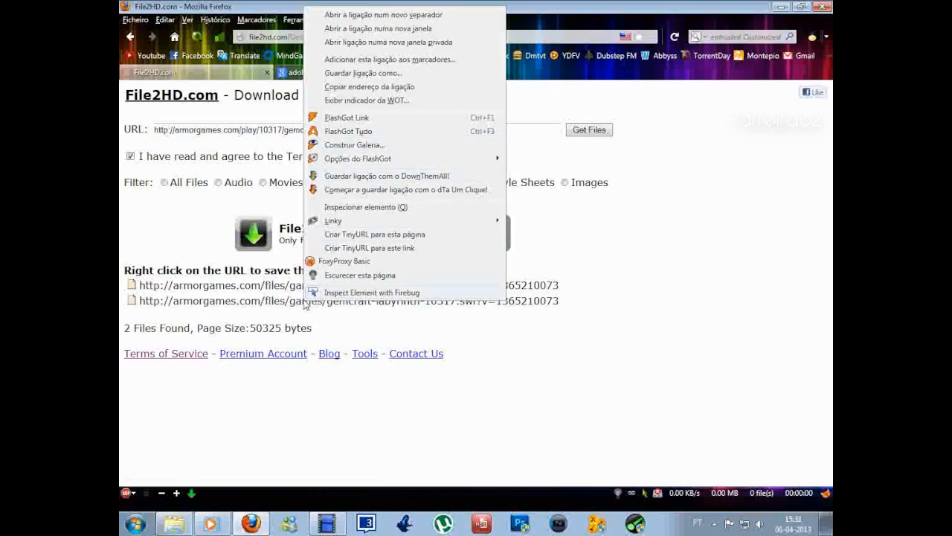
click(337, 324)
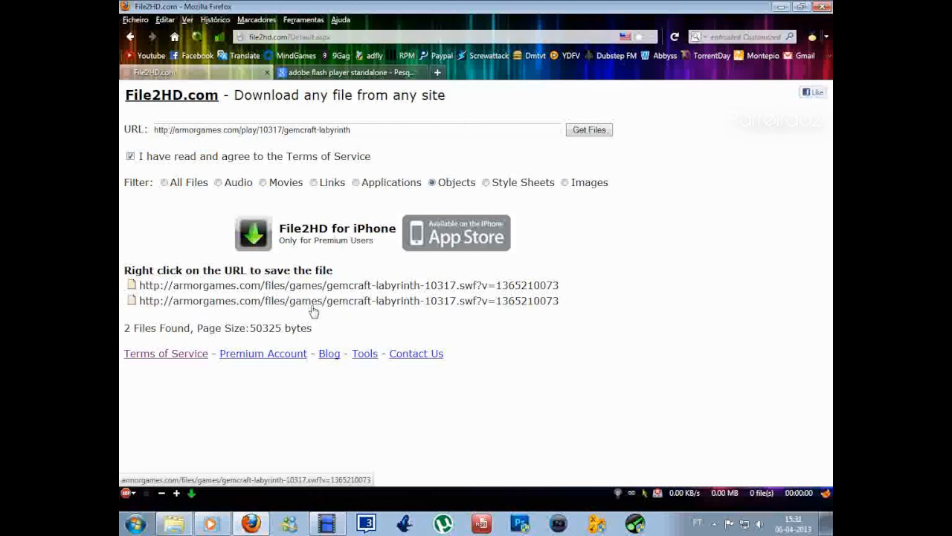
right_click(314, 305)
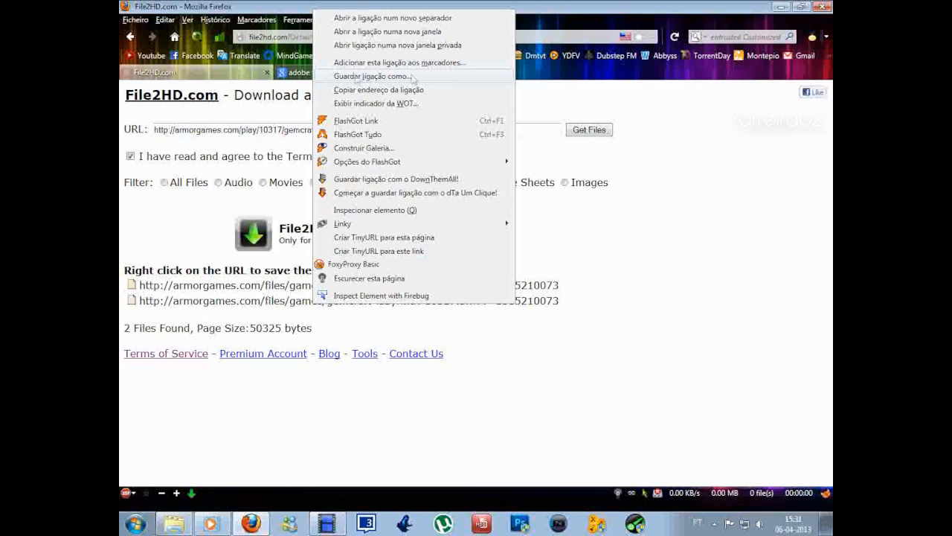
click(365, 78)
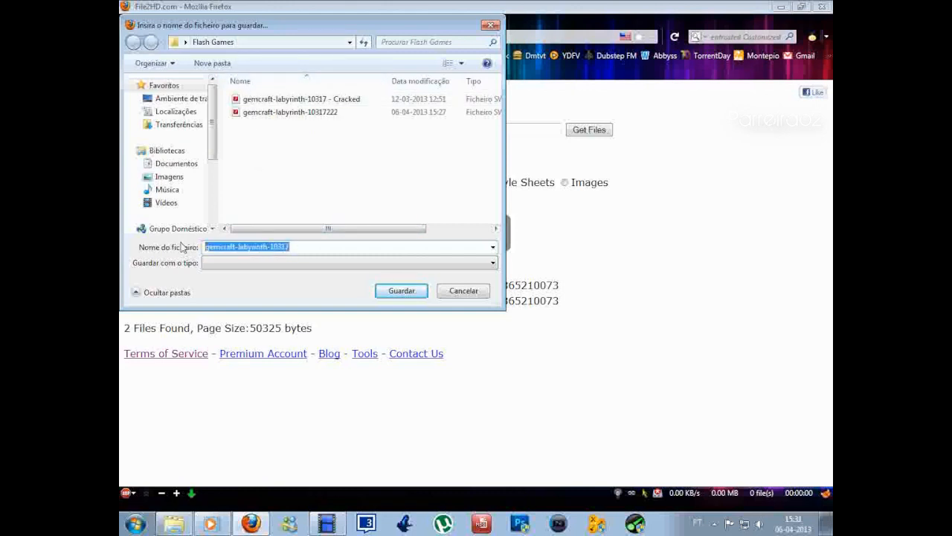
text(TROLOLOL)
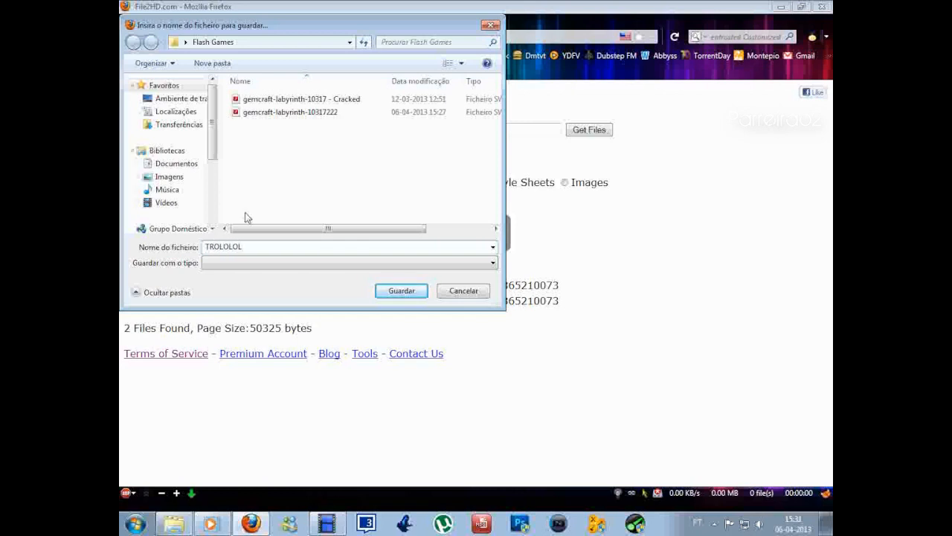
click(403, 291)
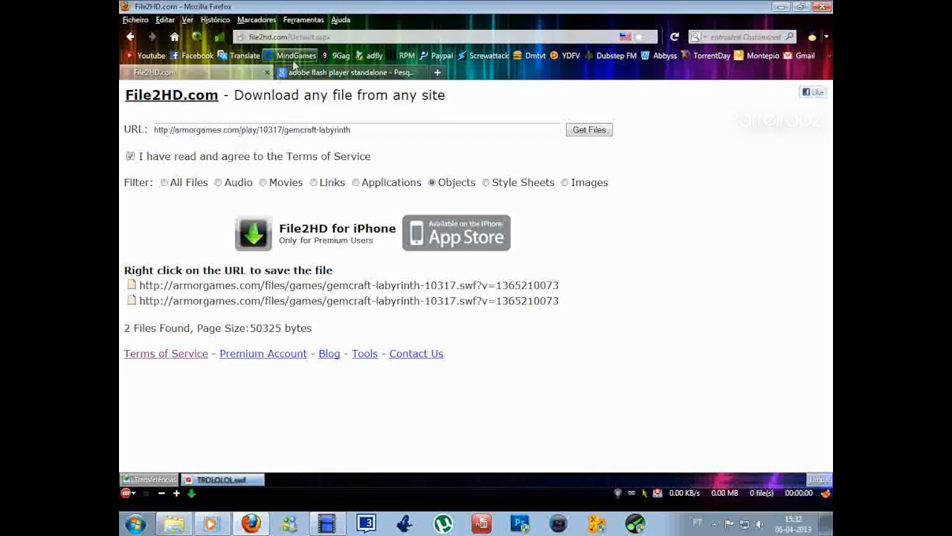
From the 'flash player standalone' search results, reach Adobe's Flash Player Downloads page
click(313, 72)
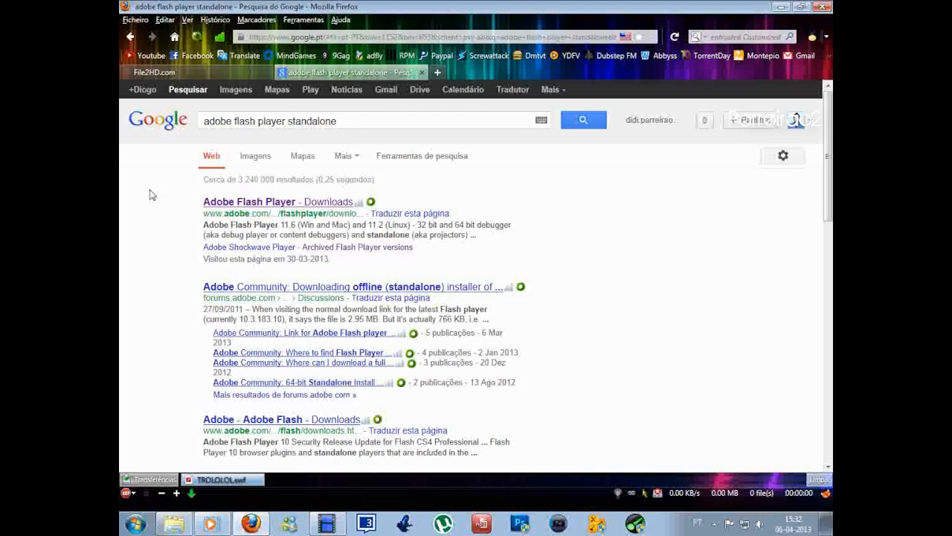
mouse_move(277, 201)
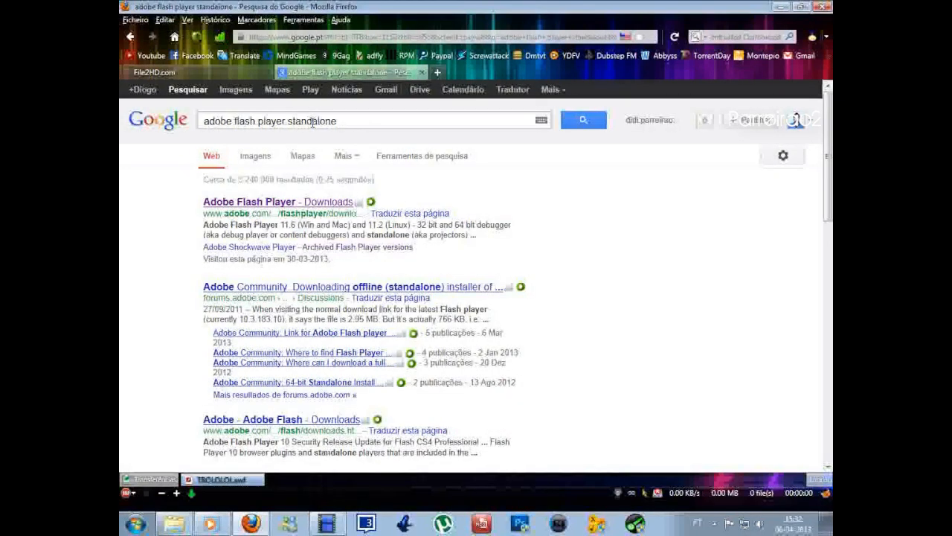
click(313, 122)
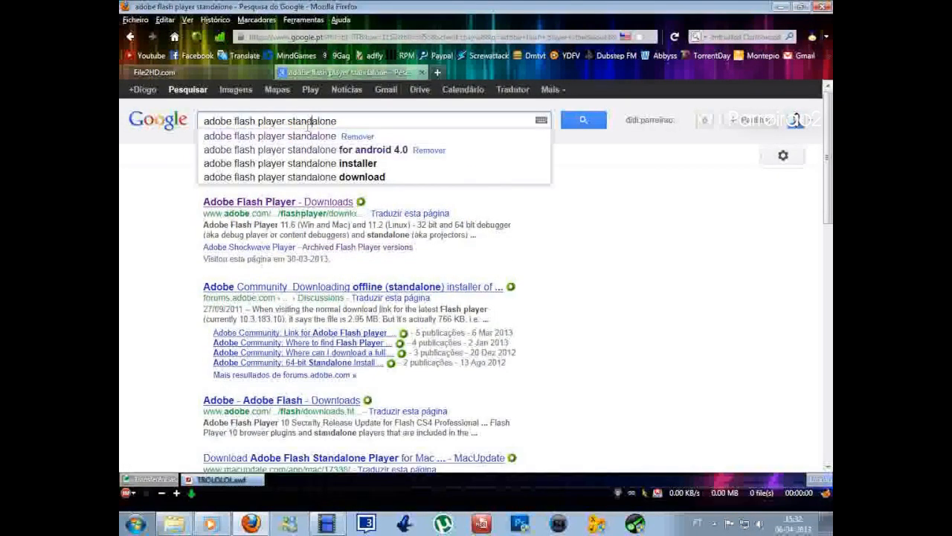
click(217, 203)
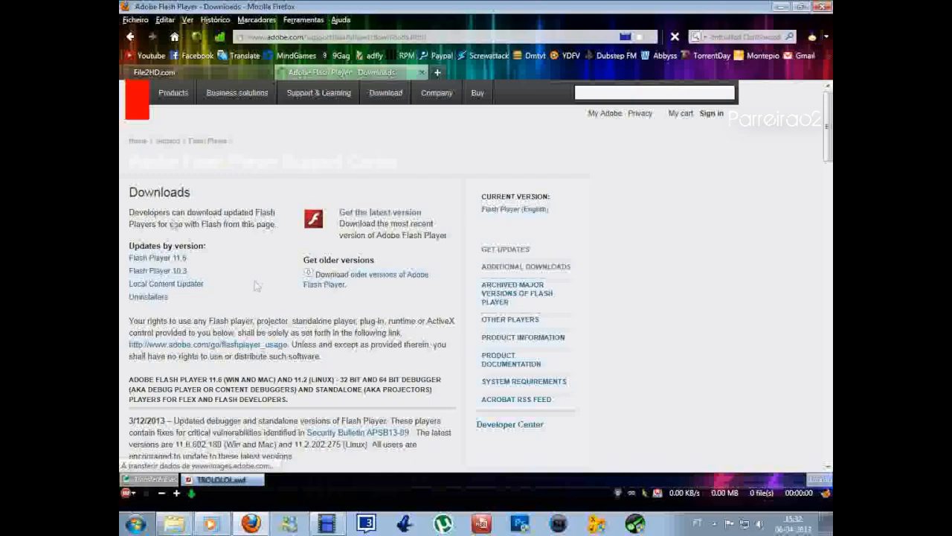
scroll(250, 270, down, 1)
scroll(249, 270, down, 3)
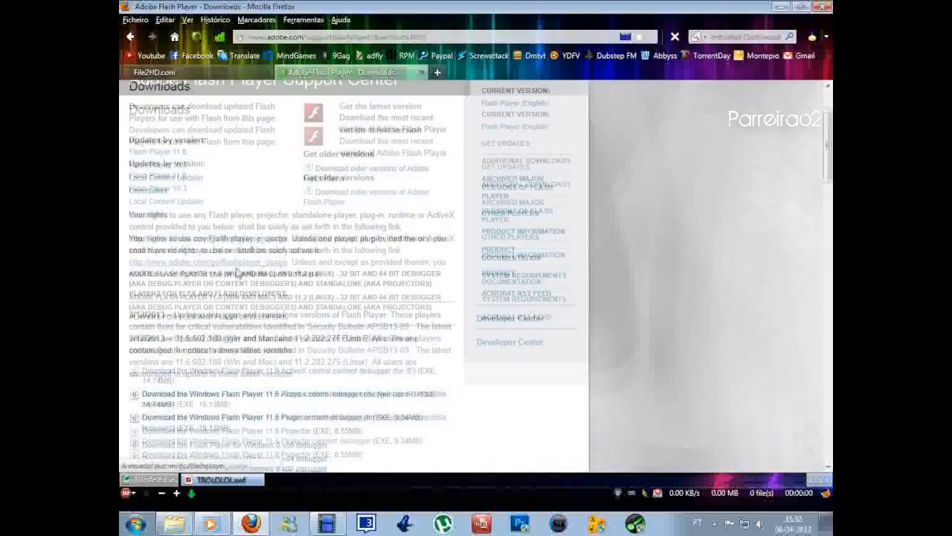
scroll(237, 273, down, 1)
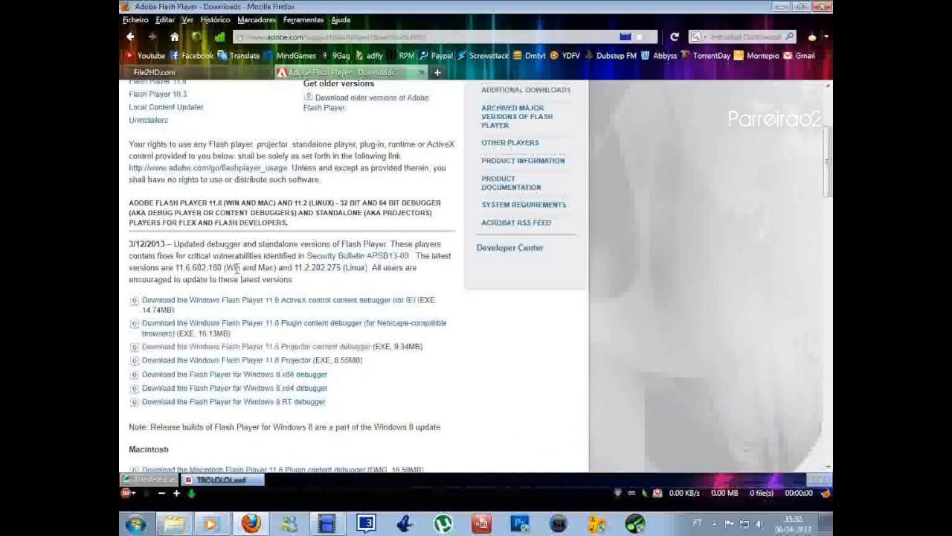
scroll(237, 273, down, 1)
scroll(238, 283, down, 3)
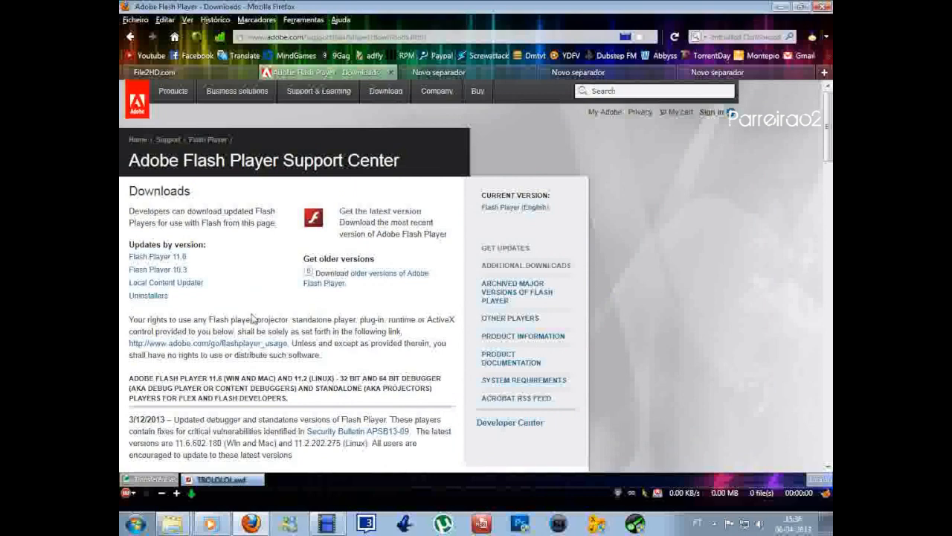
scroll(190, 188, down, 1)
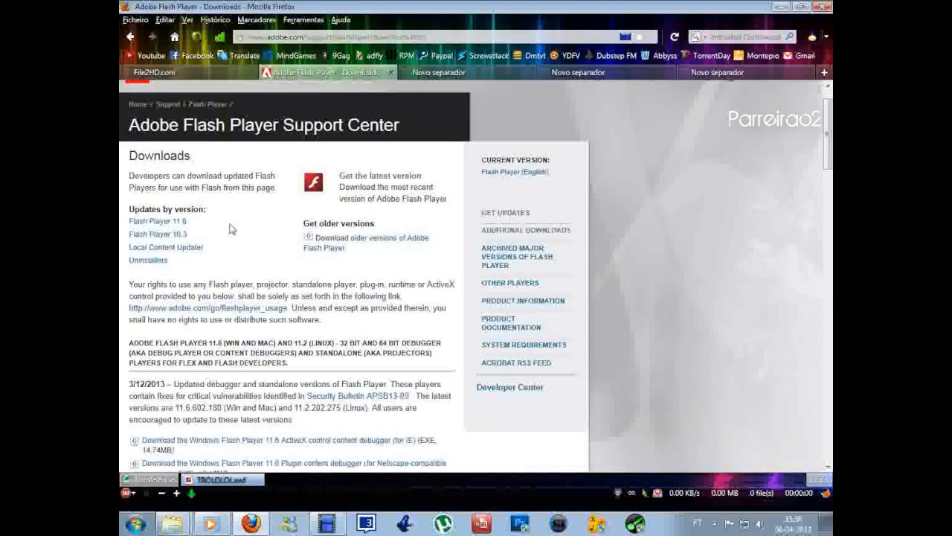
scroll(298, 235, up, 1)
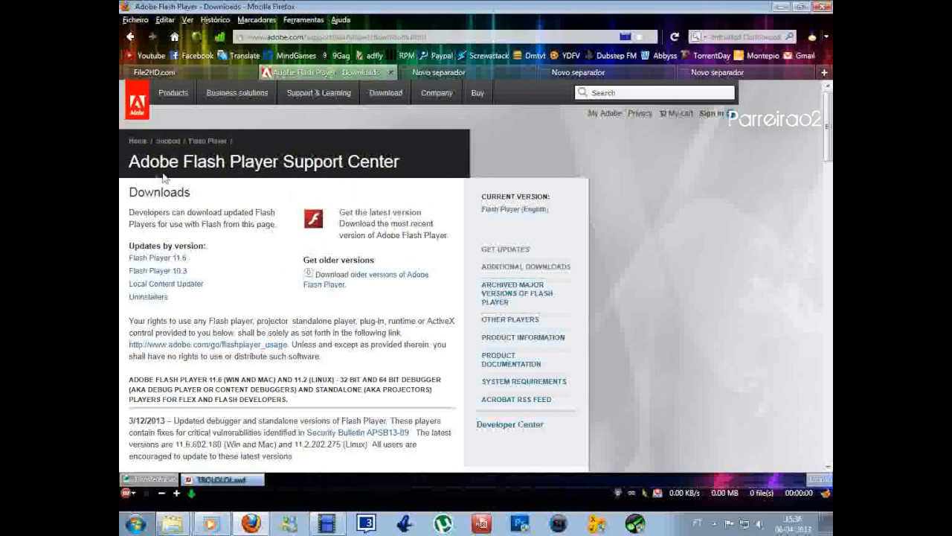
scroll(237, 259, down, 5)
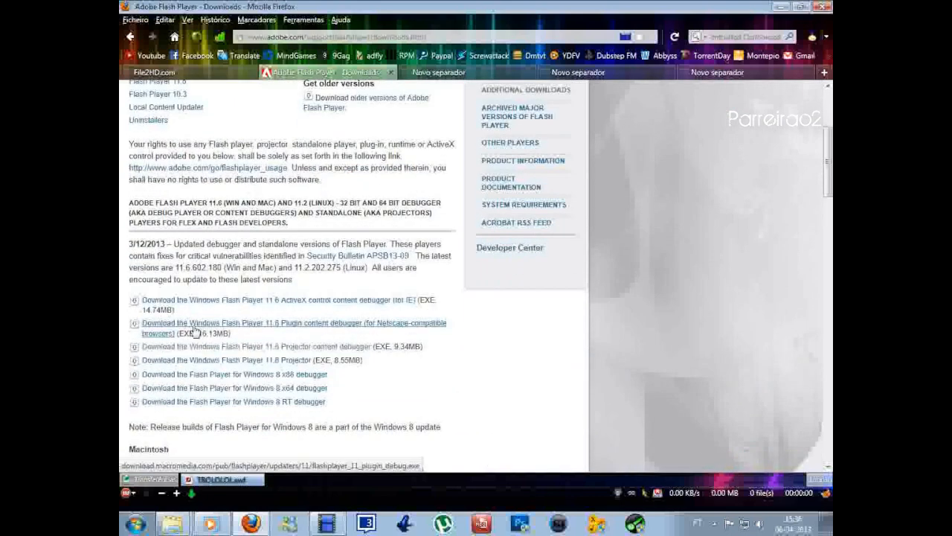
Request the Windows Projector content debugger download flashplayer_11_sa_debug.exe
click(153, 348)
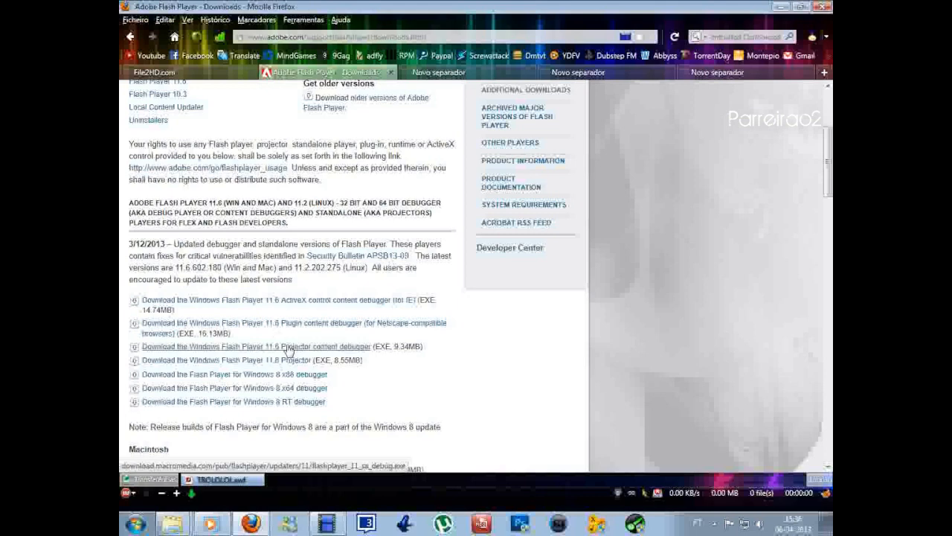
click(288, 347)
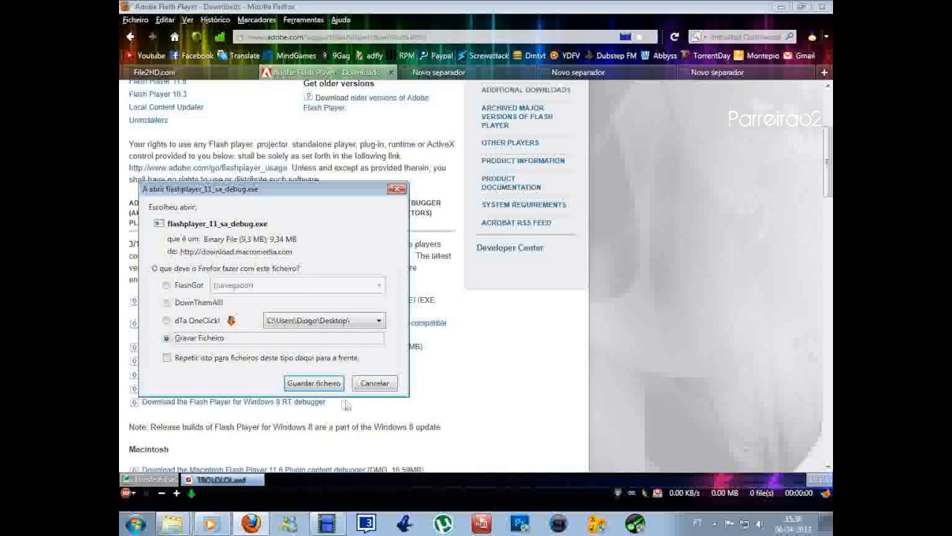
Save flashplayer_11_sa_debug.exe and run the finished download from Firefox's download bar
click(313, 383)
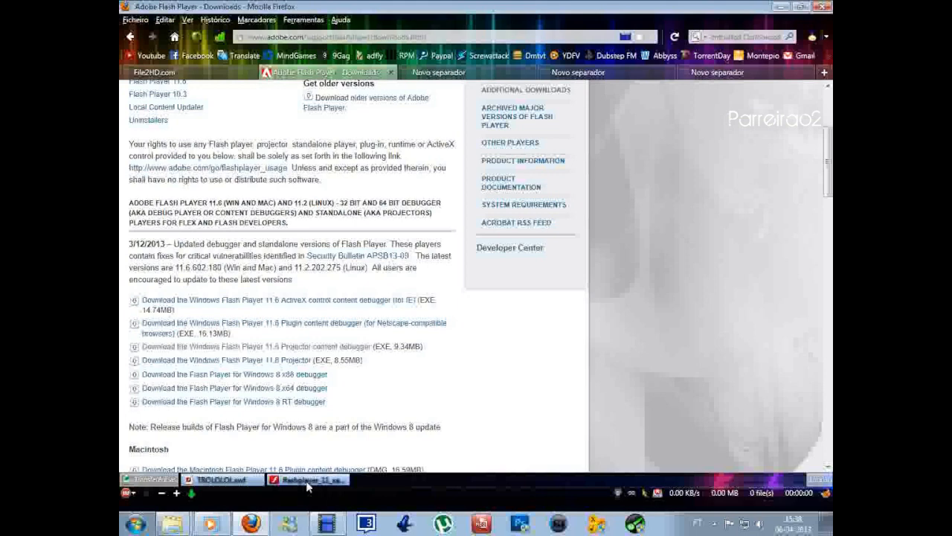
click(308, 480)
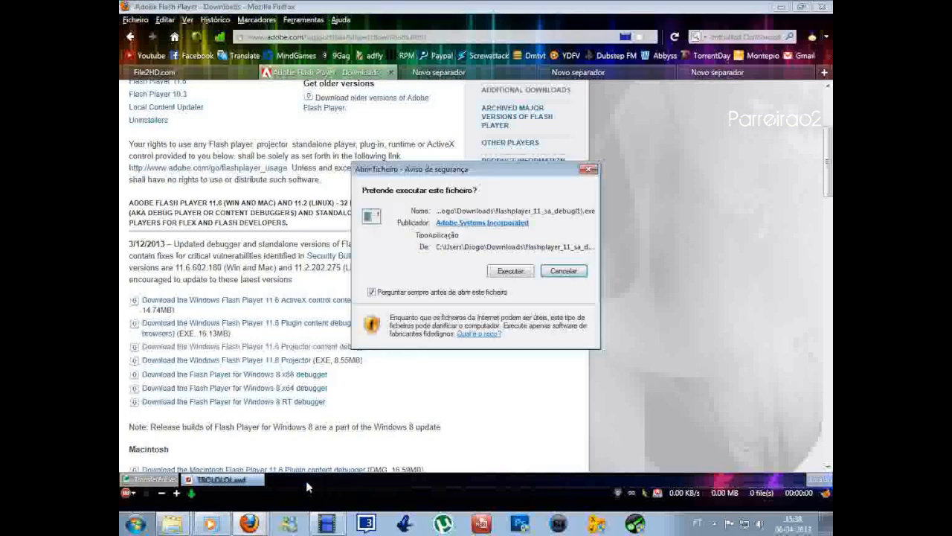
Run the downloaded projector via Executar, reposition its window and show the File menu
click(503, 272)
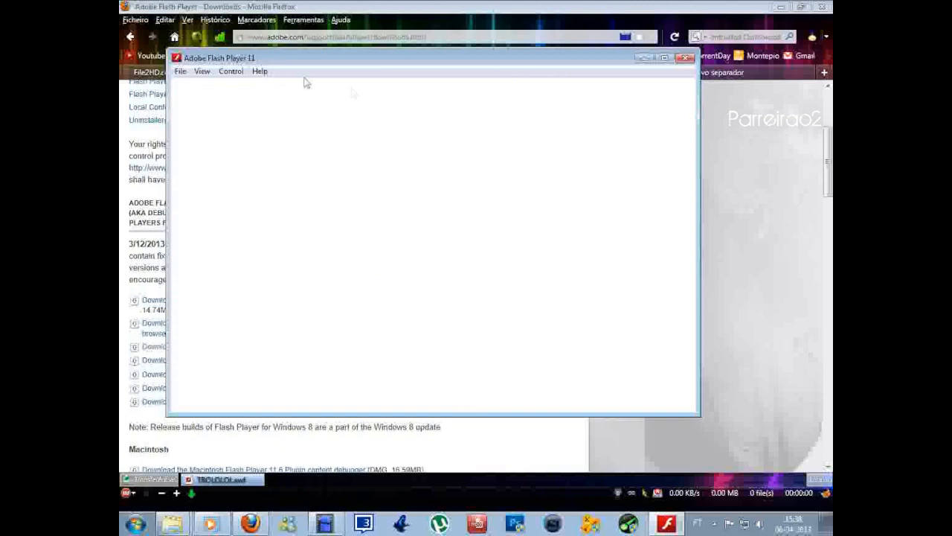
mouse_move(264, 64)
mouse_down()
mouse_move(386, 84)
mouse_move(359, 78)
mouse_up()
click(286, 88)
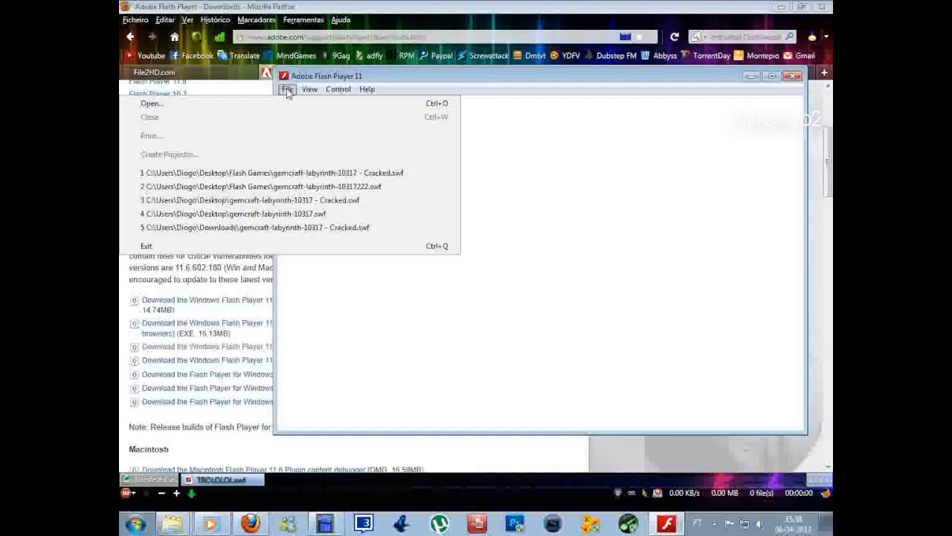
Start File > Open and browse through Desktop and the user folder to Transferências
click(271, 104)
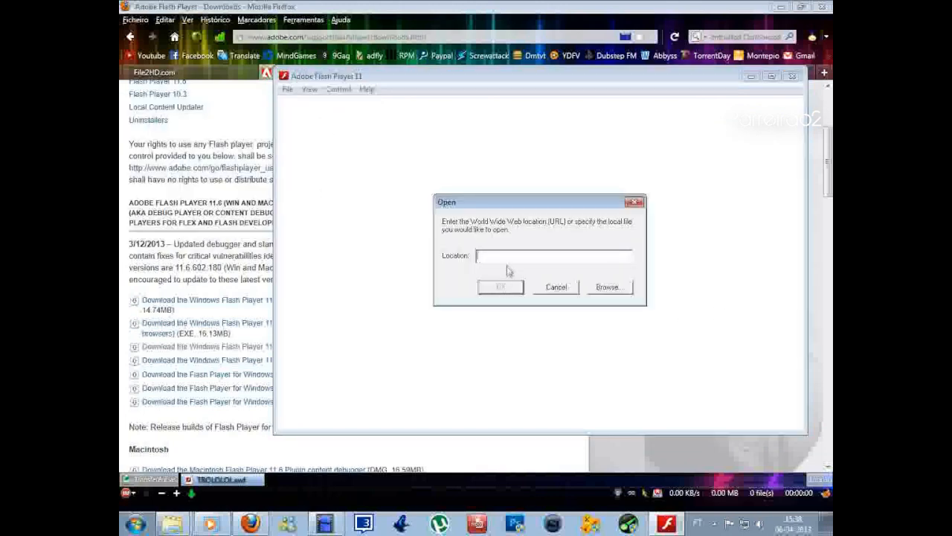
click(608, 286)
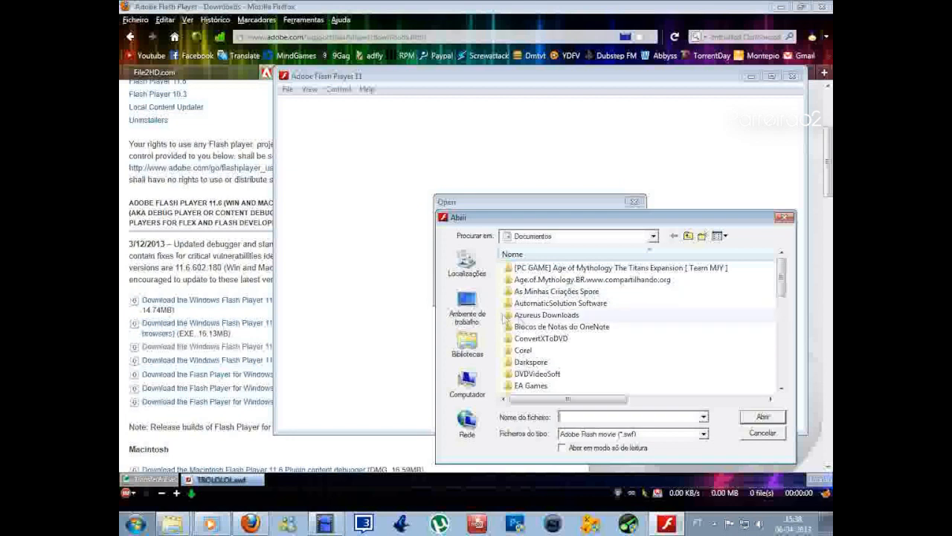
click(468, 344)
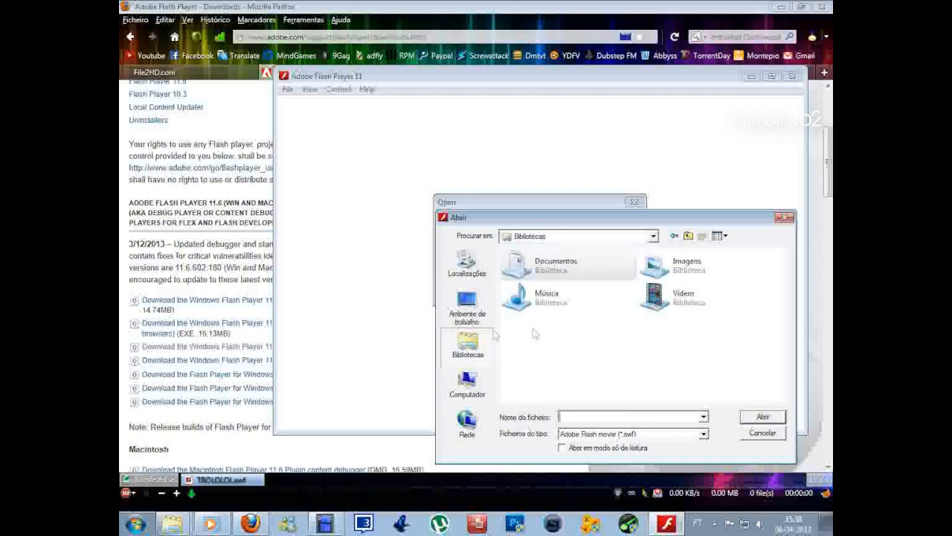
click(469, 298)
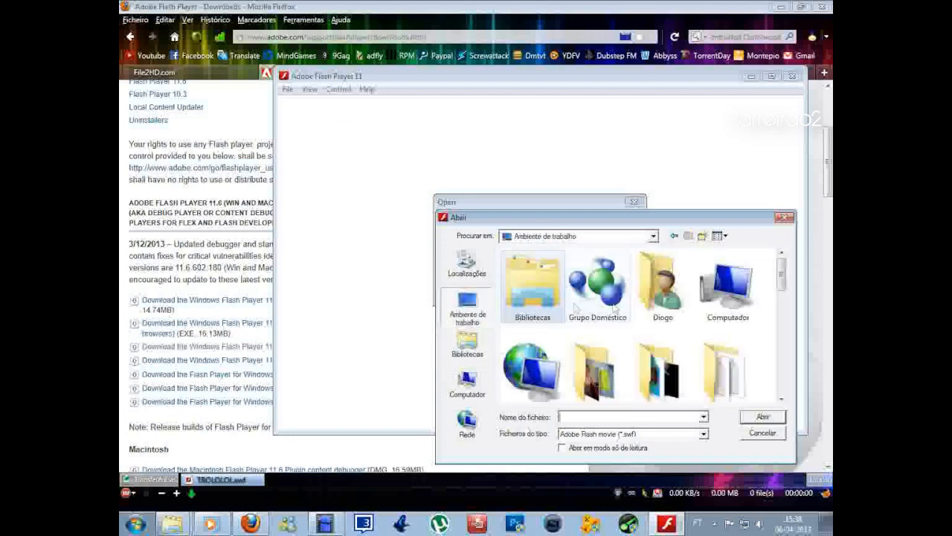
double_click(659, 313)
scroll(662, 314, down, 2)
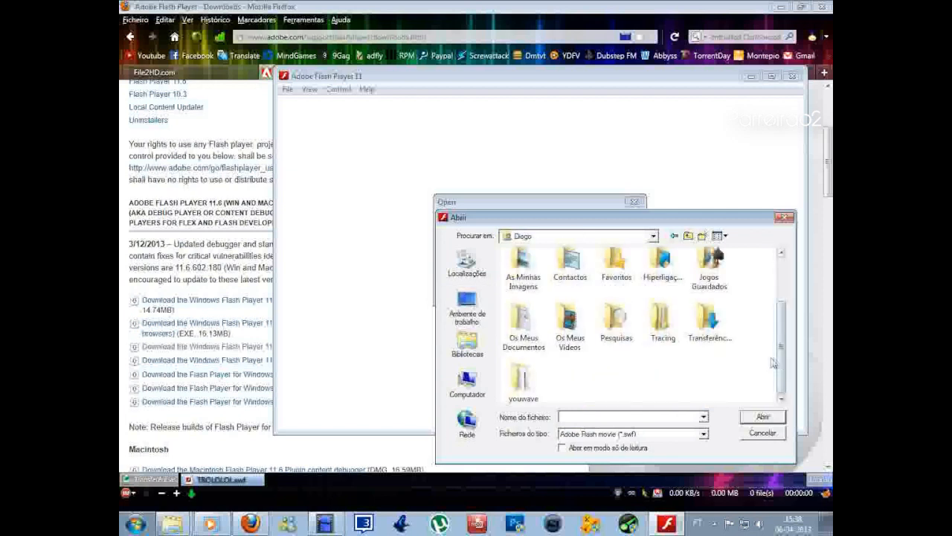
double_click(708, 327)
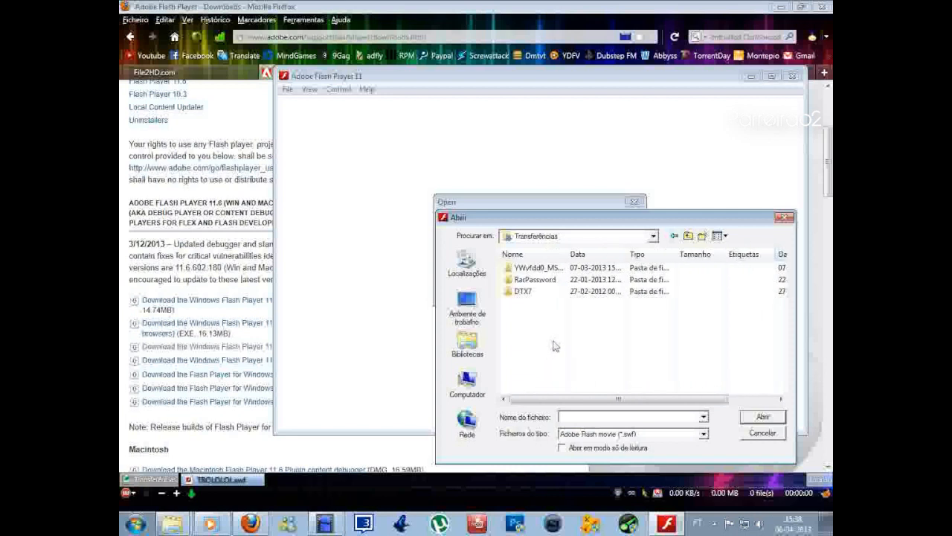
Check the file-type filters, then cancel browsing and dismiss the open-location prompt
click(654, 434)
click(654, 437)
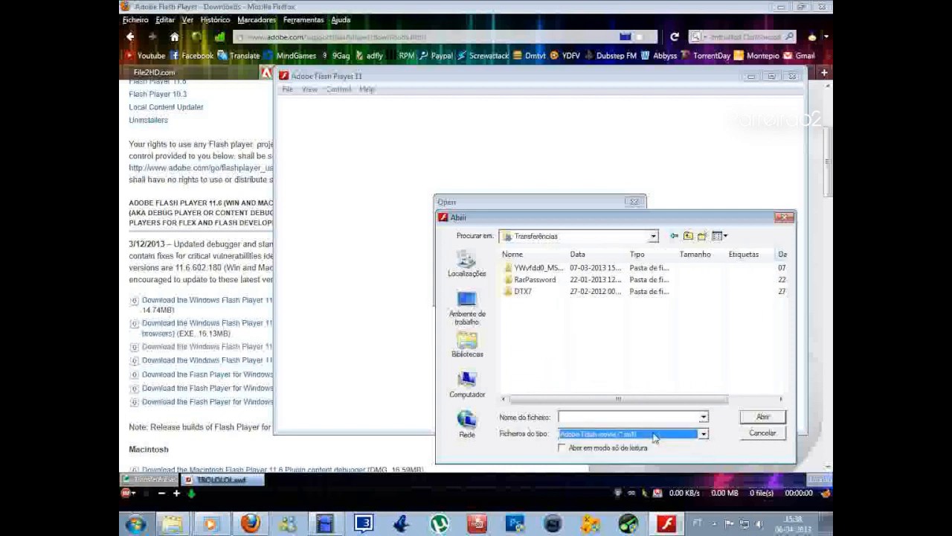
click(759, 434)
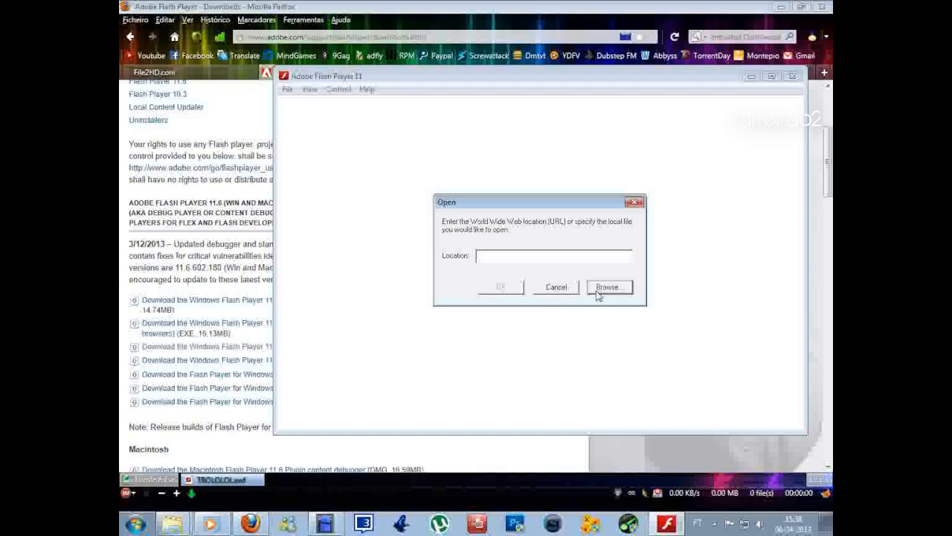
click(557, 287)
Load TROLOLOL.swf from Firefox's download bar into Flash Player, maximize it, then close it
click(245, 480)
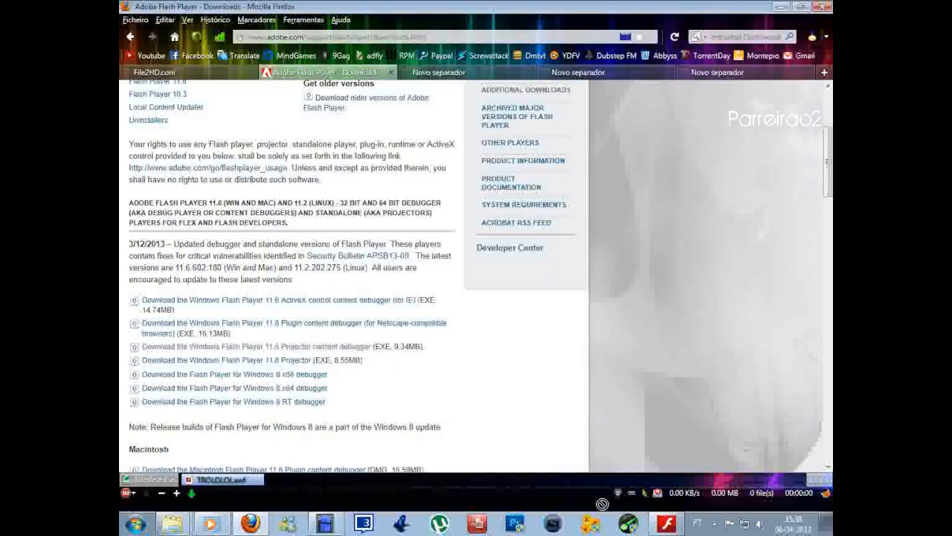
click(654, 527)
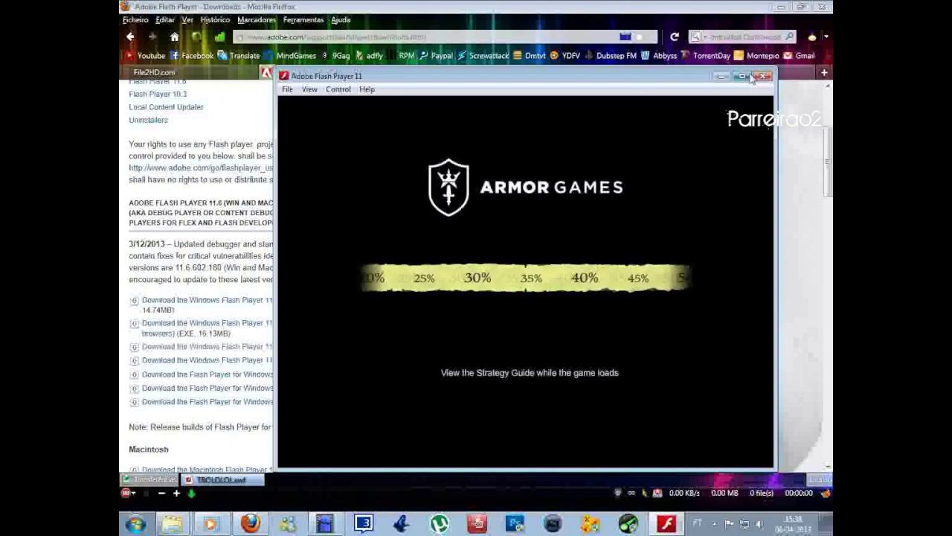
click(744, 76)
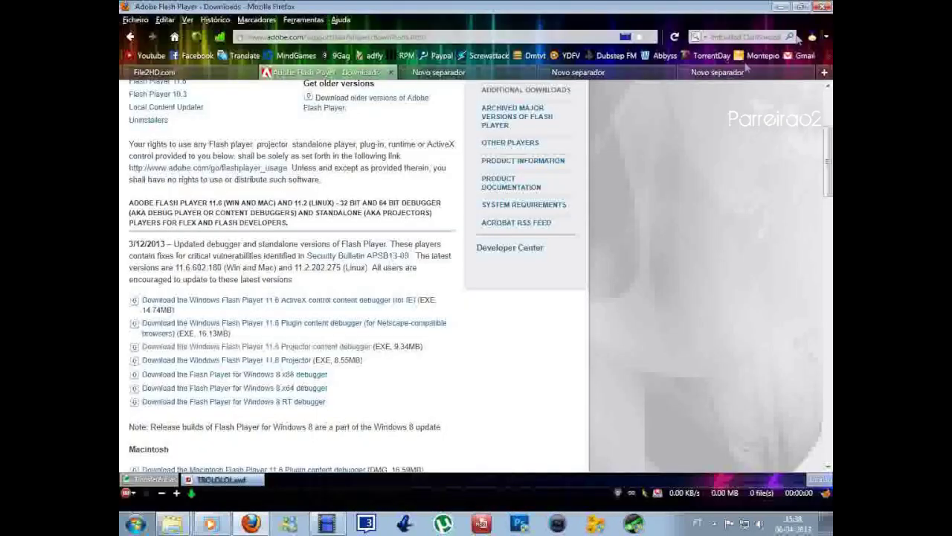
click(822, 6)
Delete TROLOLOL.swf from the system via Apagar do sistema and return to the File2HD.com tab
right_click(249, 478)
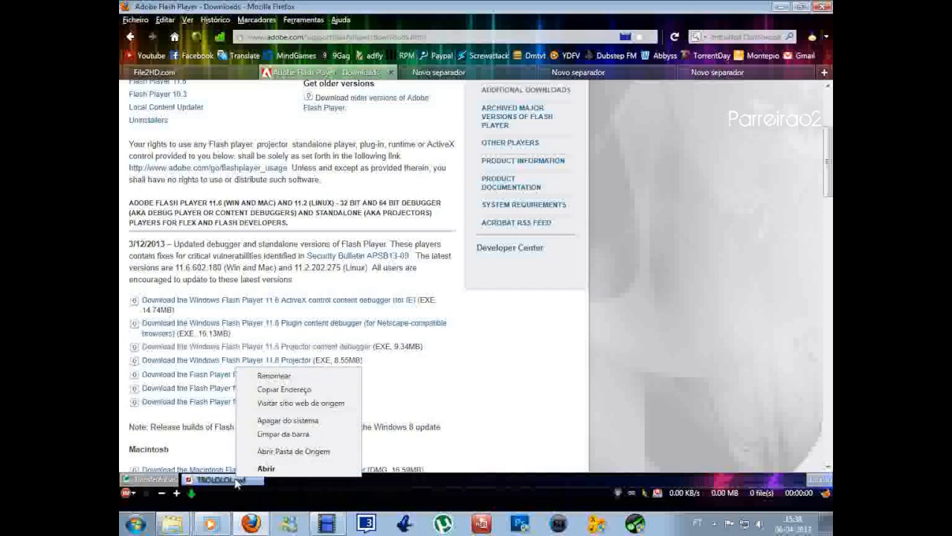
click(291, 420)
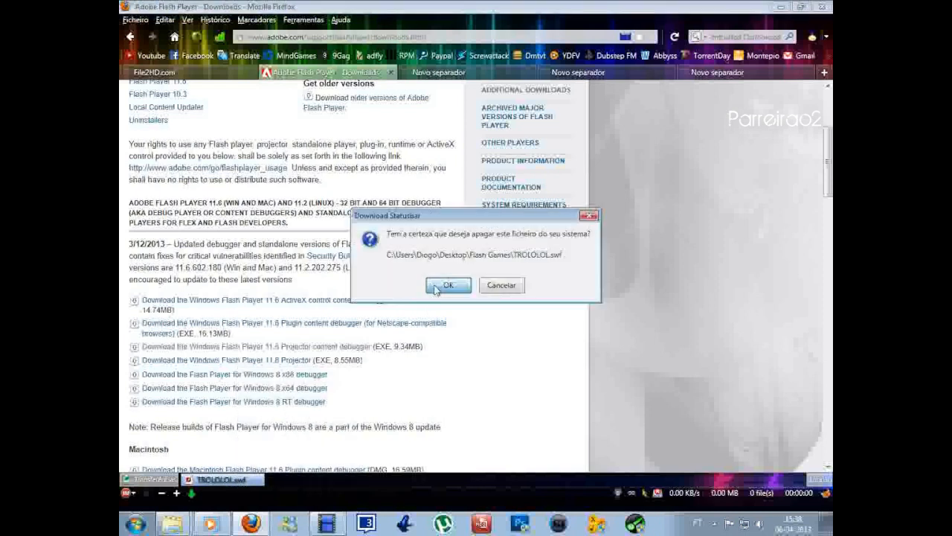
click(437, 289)
click(154, 72)
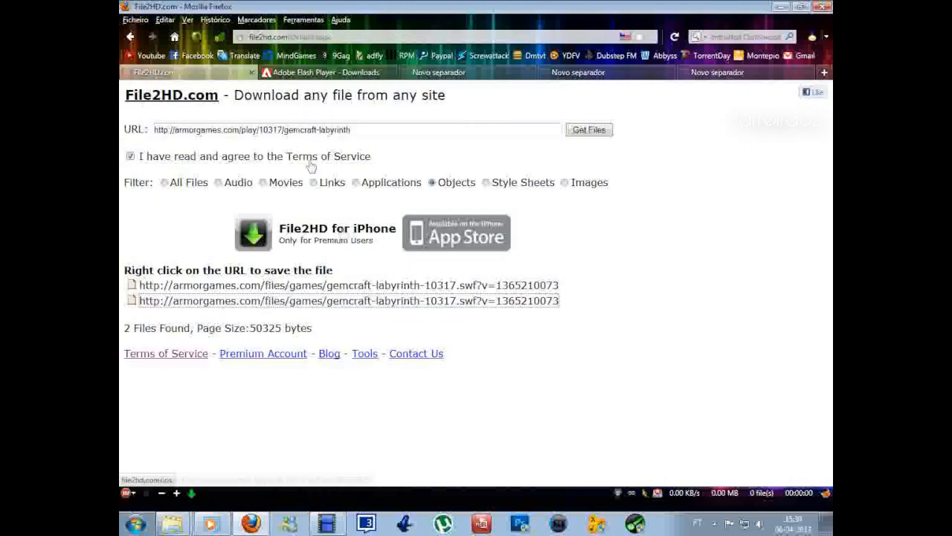
Return to the Adobe Flash Player downloads tab and close the empty new tabs
click(316, 72)
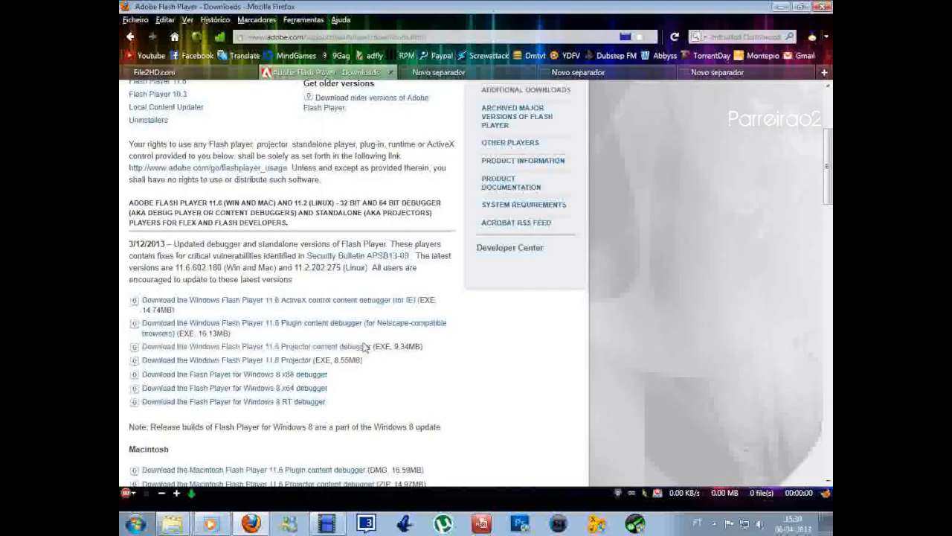
click(531, 73)
click(531, 73)
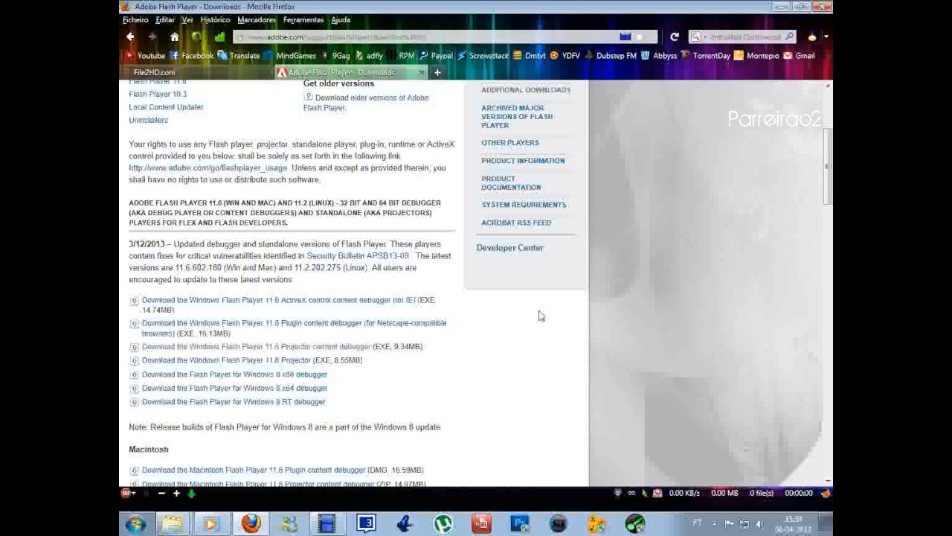
click(329, 523)
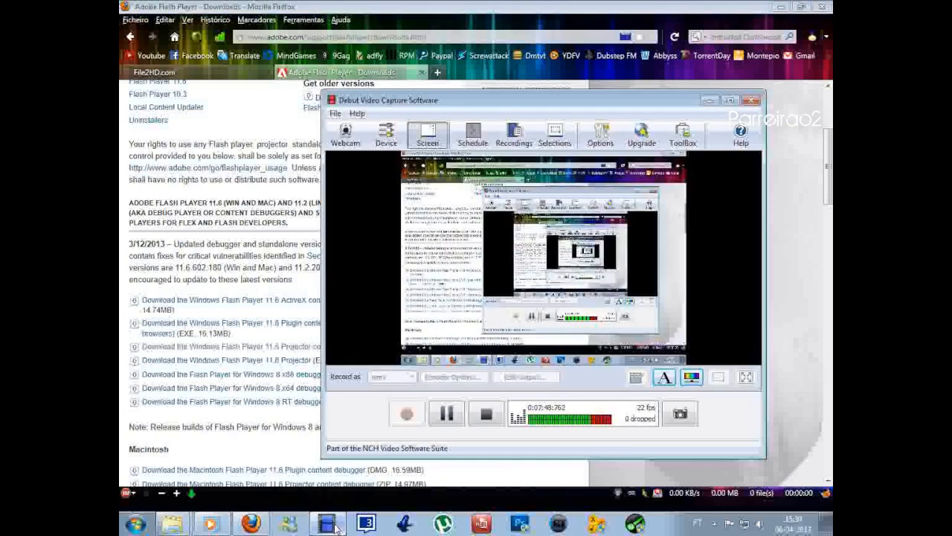